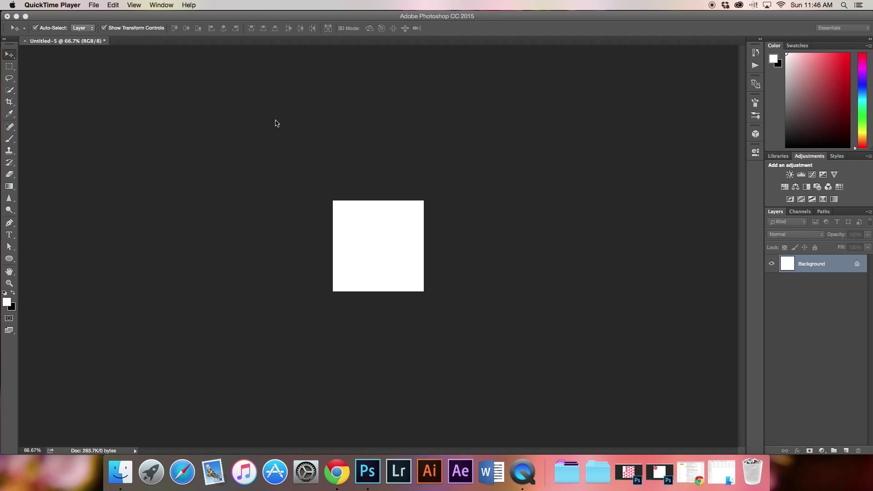
# - Start a new Photoshop document with width and height of 800 pixels
pyautogui.click(227, 19)
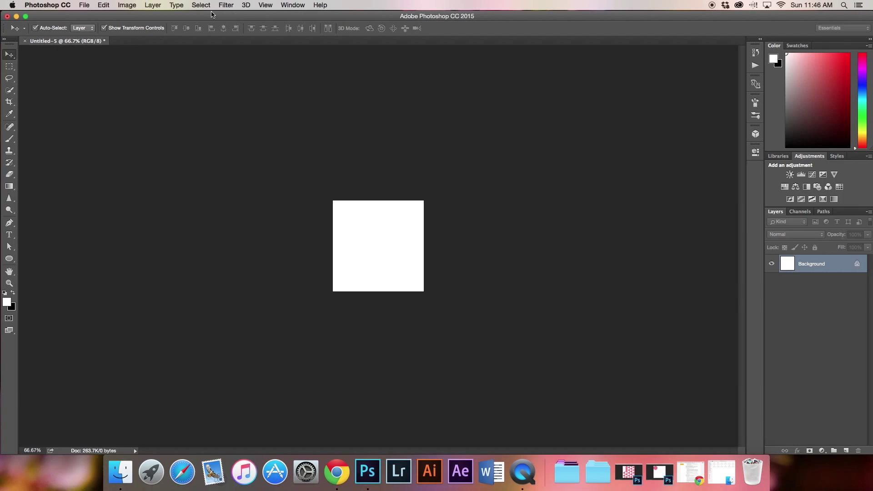
pyautogui.click(82, 5)
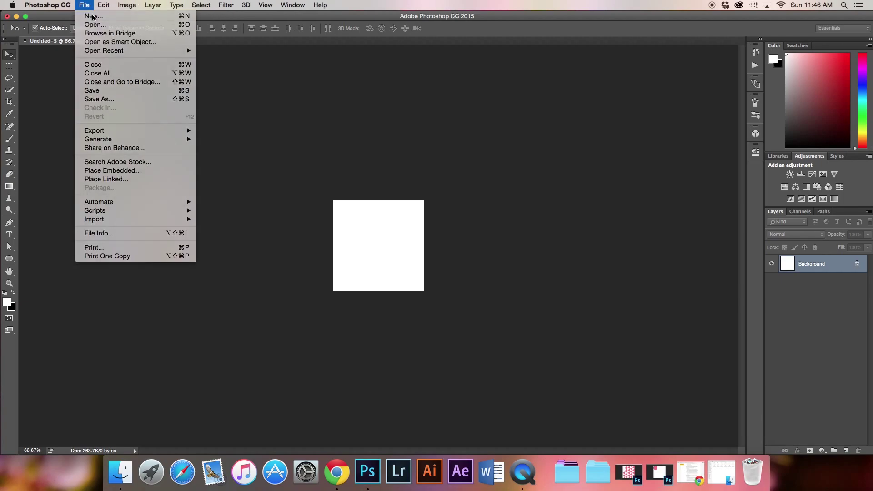
pyautogui.click(93, 16)
pyautogui.doubleClick(337, 176)
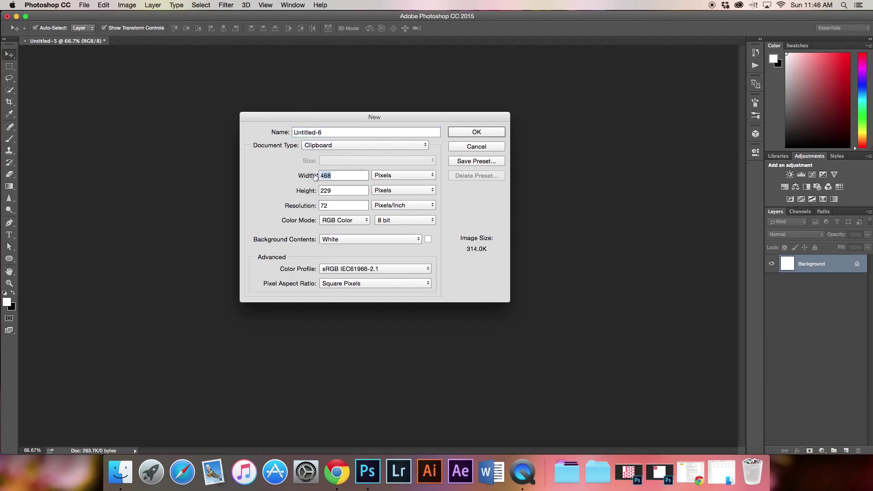
pyautogui.write('800')
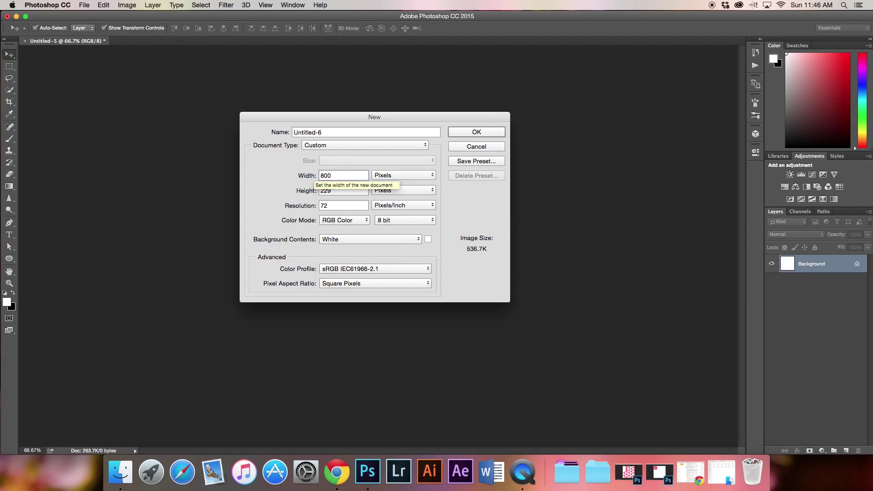
pyautogui.press('Tab')
pyautogui.write('800')
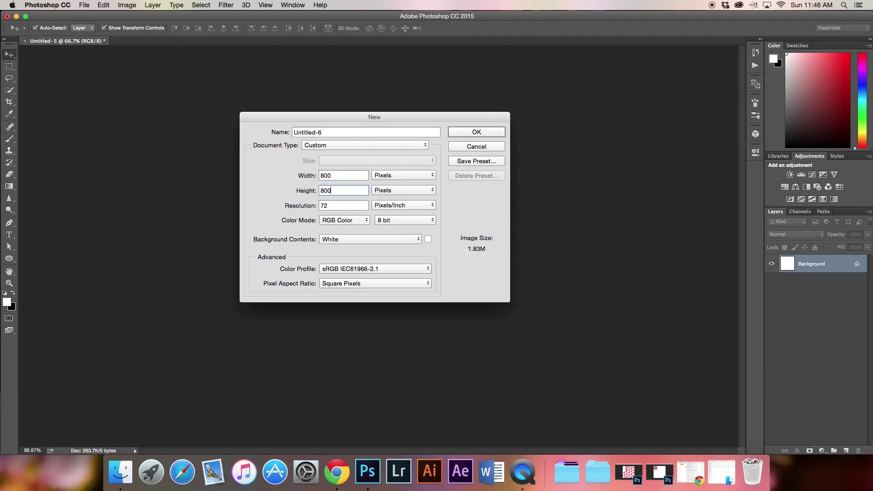
# - Keep 72 ppi and a White background, name it 'Gif Sample 1', and create it
pyautogui.doubleClick(325, 205)
pyautogui.click(363, 240)
pyautogui.click(362, 239)
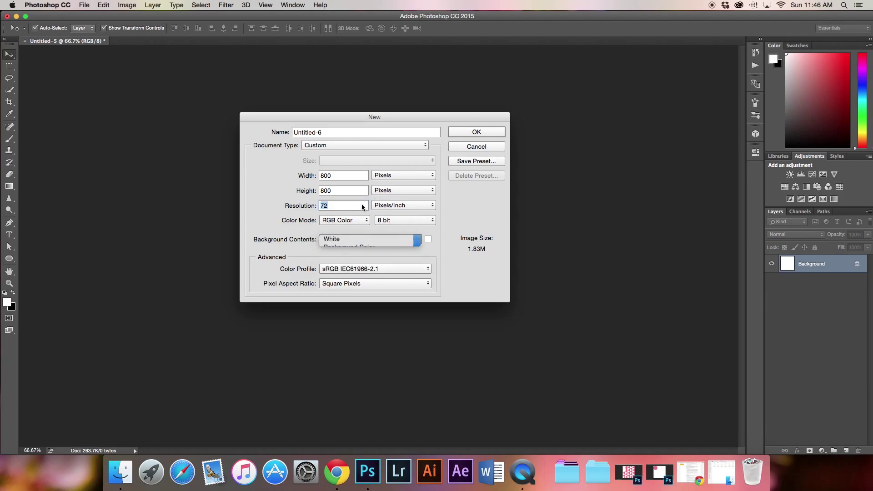
pyautogui.moveTo(351, 131); pyautogui.dragTo(278, 121)
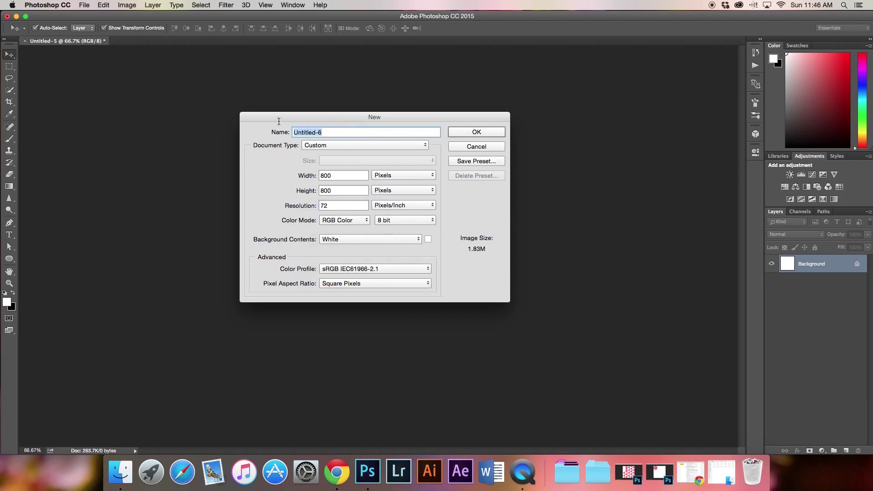
pyautogui.write('Gif Sample 1')
pyautogui.click(456, 130)
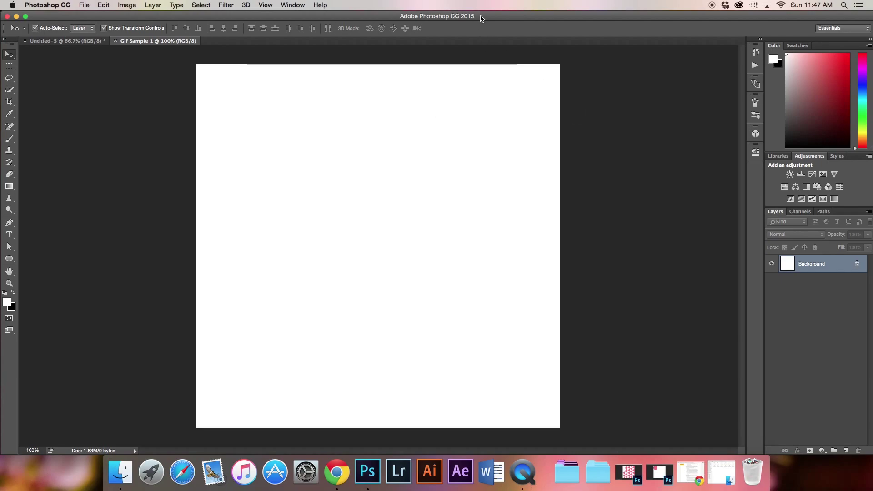
# - Switch Photoshop to the Motion workspace
pyautogui.click(839, 28)
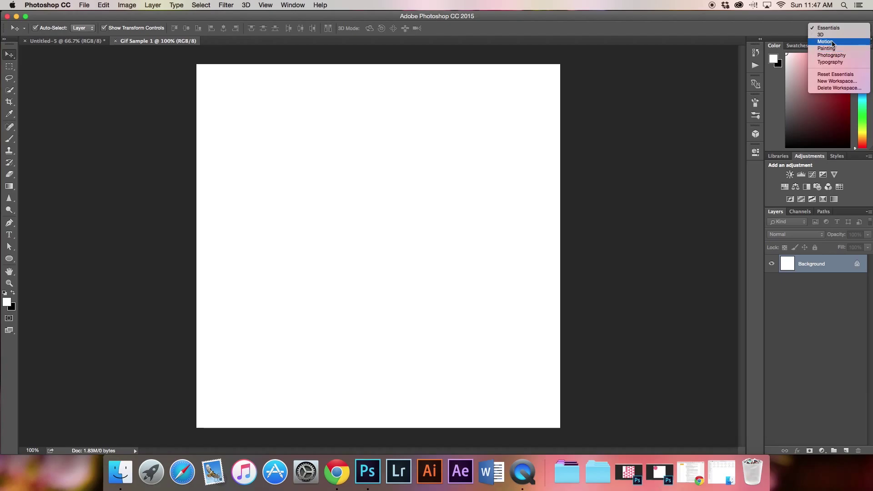
pyautogui.click(825, 41)
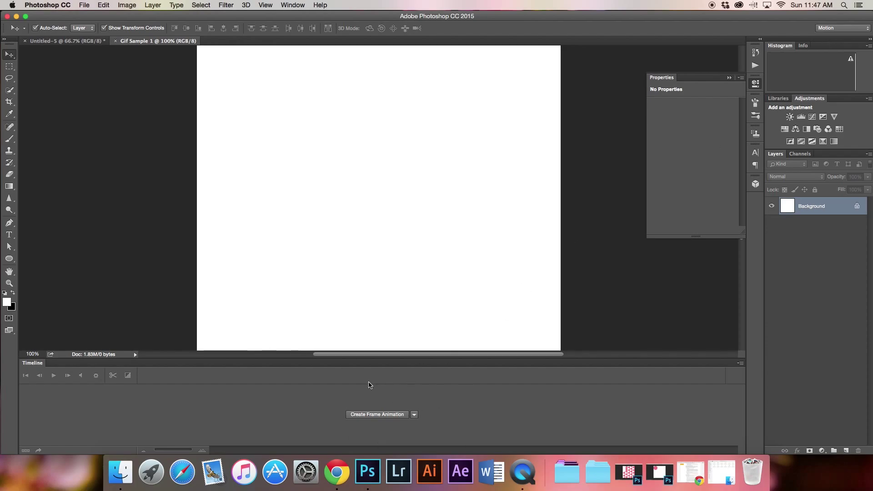
pyautogui.click(289, 5)
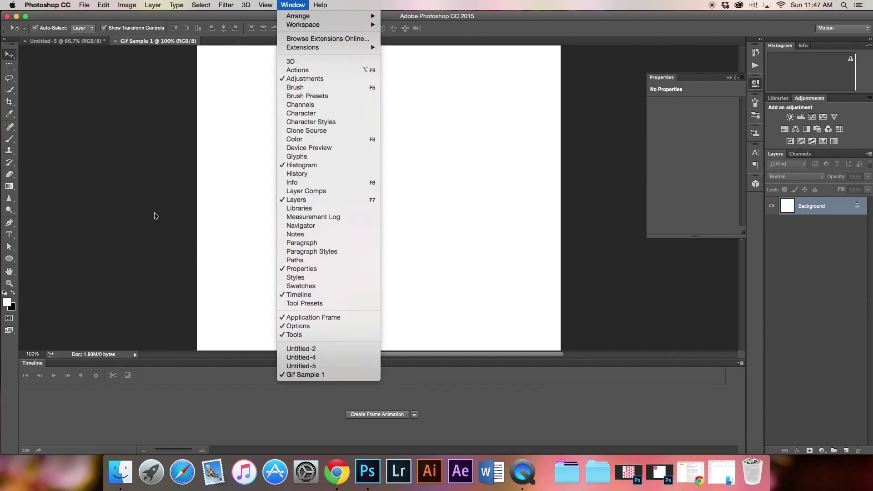
pyautogui.click(155, 215)
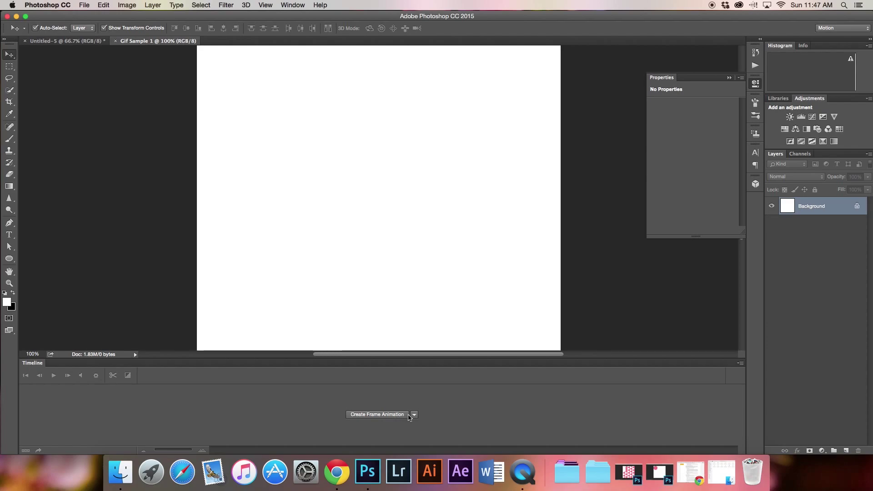
# - Create a frame animation in the Timeline panel
pyautogui.click(414, 415)
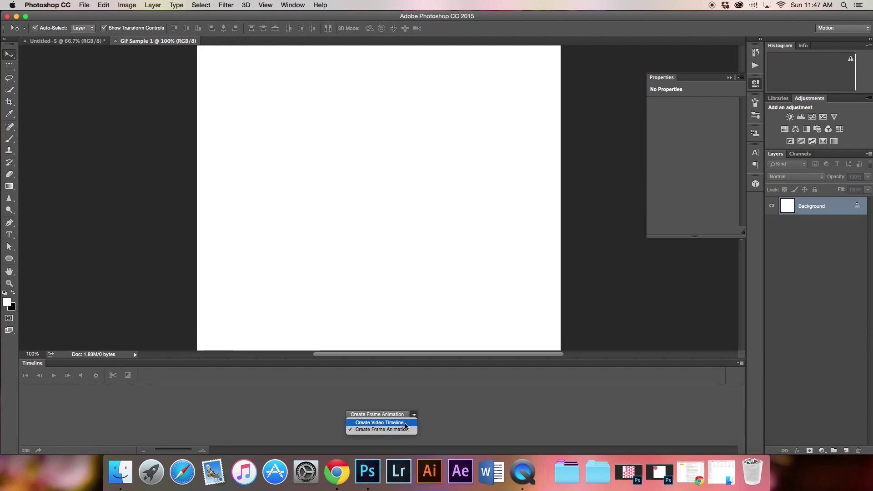
pyautogui.click(401, 396)
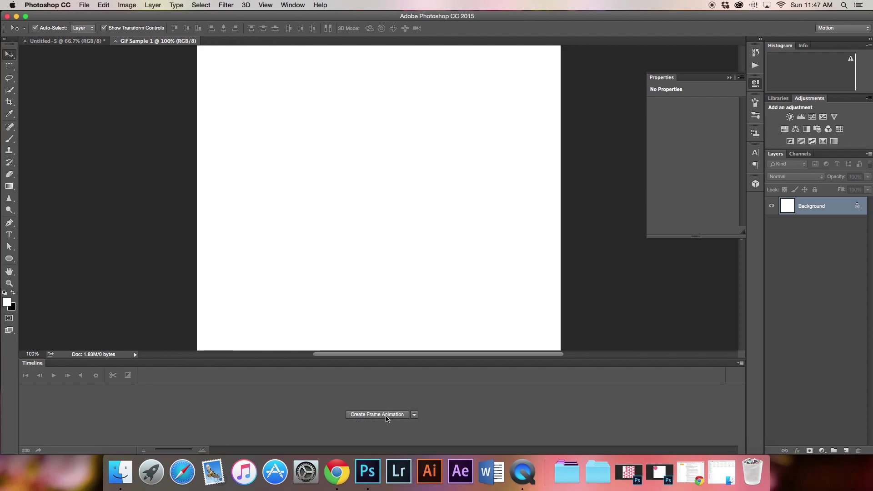
pyautogui.click(377, 414)
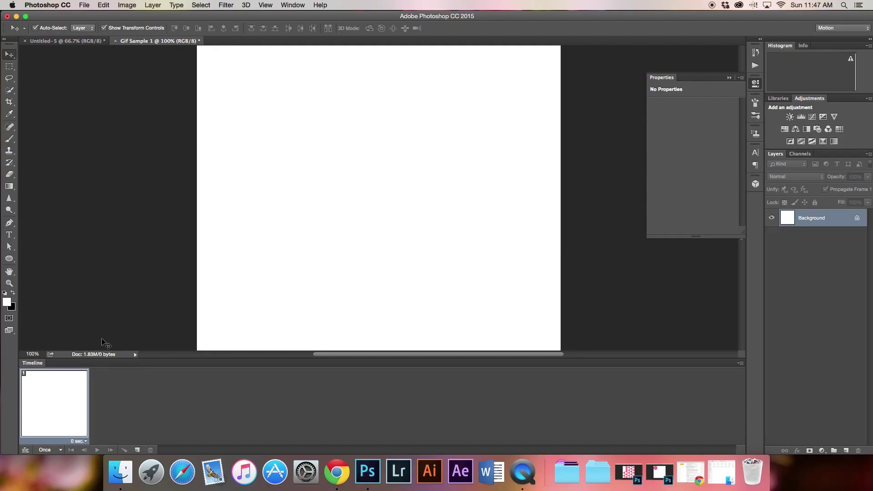
# - Fit the canvas on screen and draw a pink circle about 277 px wide with the Ellipse tool
pyautogui.click(101, 326)
pyautogui.press('super+0')
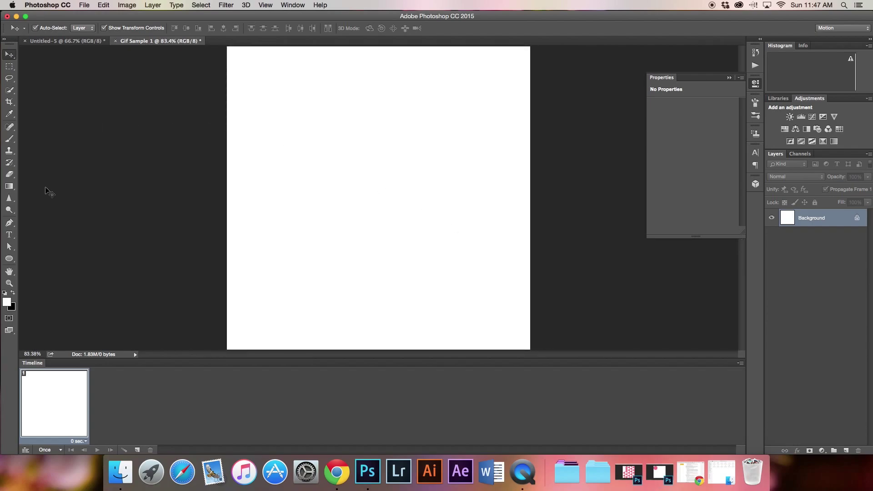
pyautogui.click(9, 258)
pyautogui.moveTo(233, 52)
pyautogui.mouseDown()
pyautogui.moveTo(365, 172)
pyautogui.moveTo(353, 156)
pyautogui.mouseUp()
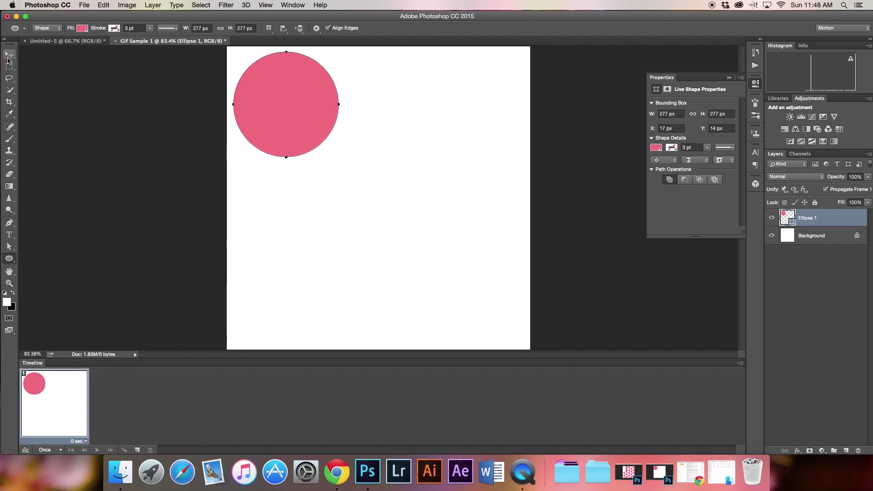
# - Move the Ellipse 1 circle into the canvas's top-left corner
pyautogui.click(9, 56)
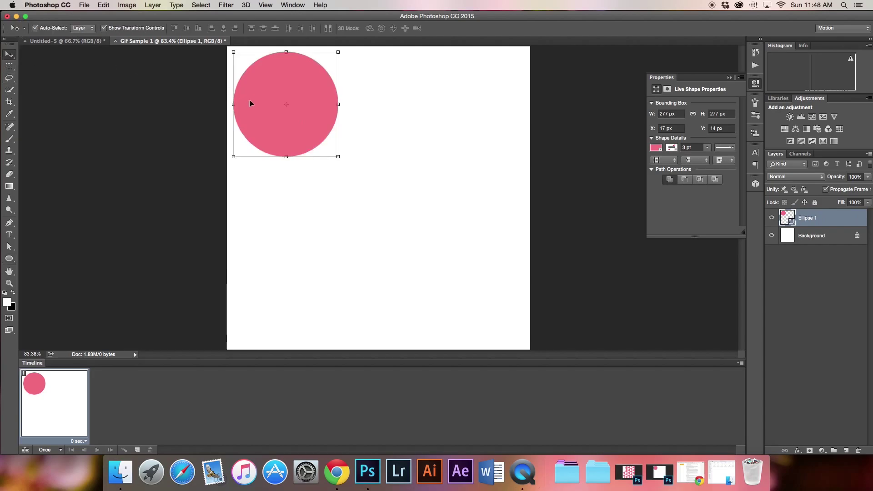
pyautogui.moveTo(250, 103); pyautogui.dragTo(244, 97)
pyautogui.click(179, 107)
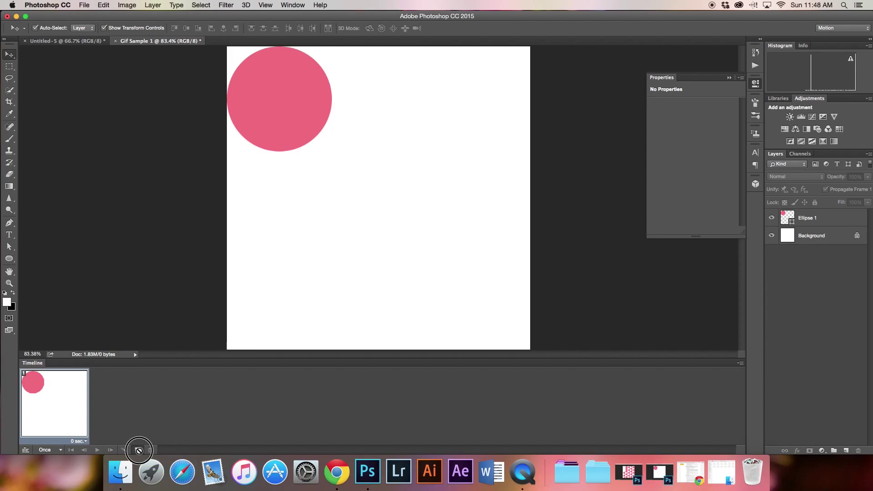
# - Duplicate the first frame and move the circle to the top-right corner in frame 2
pyautogui.click(138, 450)
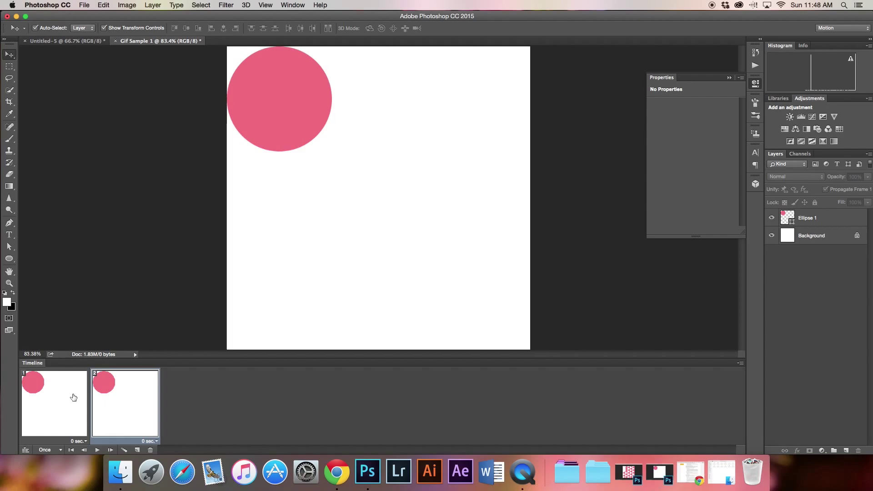
pyautogui.click(73, 397)
pyautogui.click(125, 398)
pyautogui.click(198, 389)
pyautogui.click(266, 129)
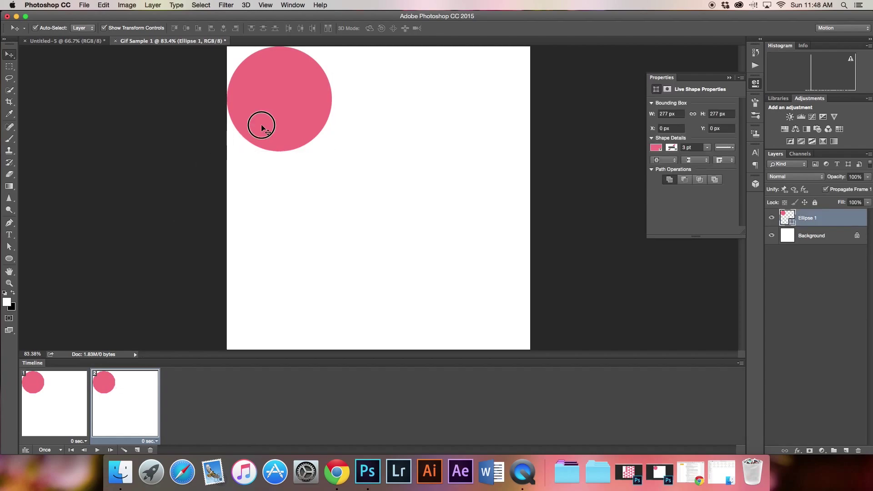
pyautogui.moveTo(263, 128); pyautogui.dragTo(458, 117)
pyautogui.click(549, 133)
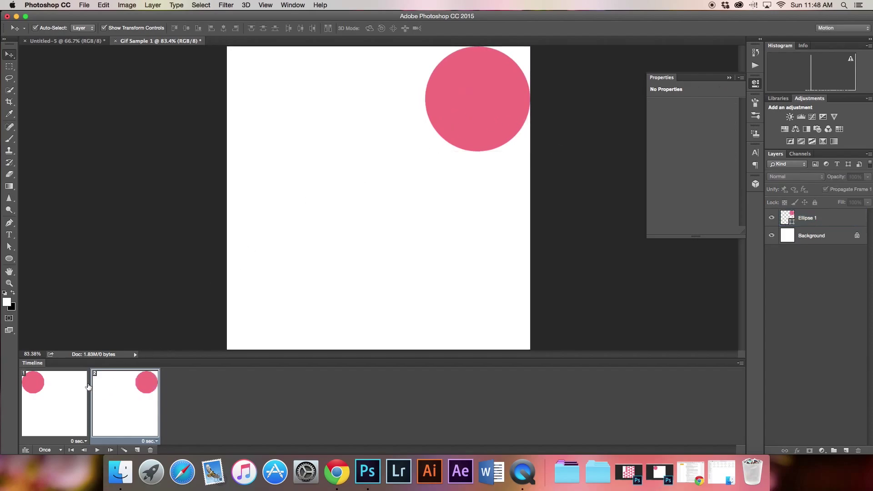
pyautogui.click(54, 388)
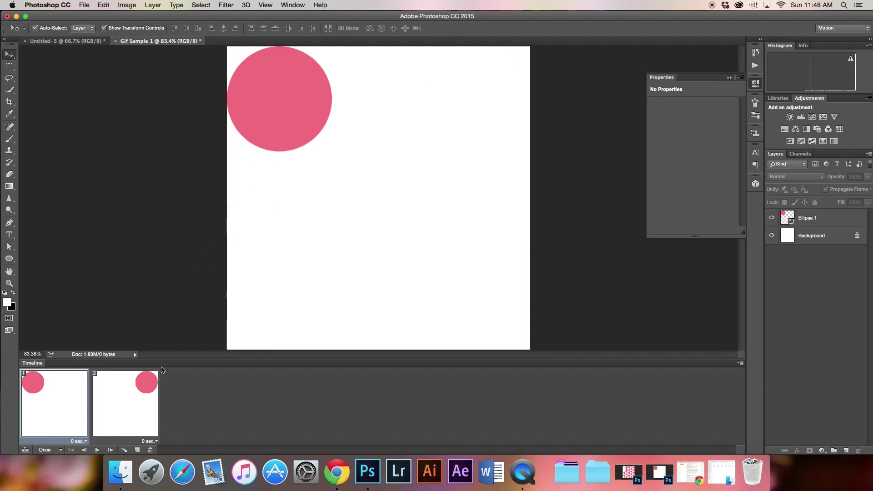
pyautogui.click(132, 411)
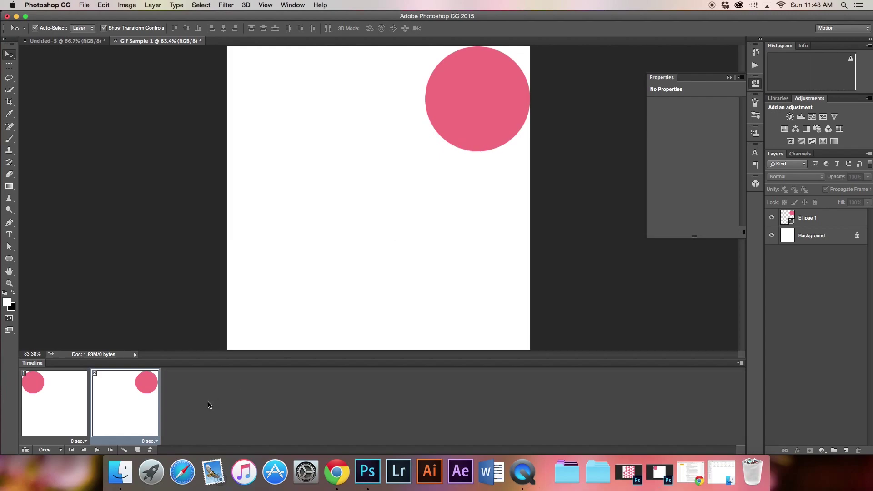
# - Add frame 3 with the circle moved to the bottom-right corner
pyautogui.click(138, 449)
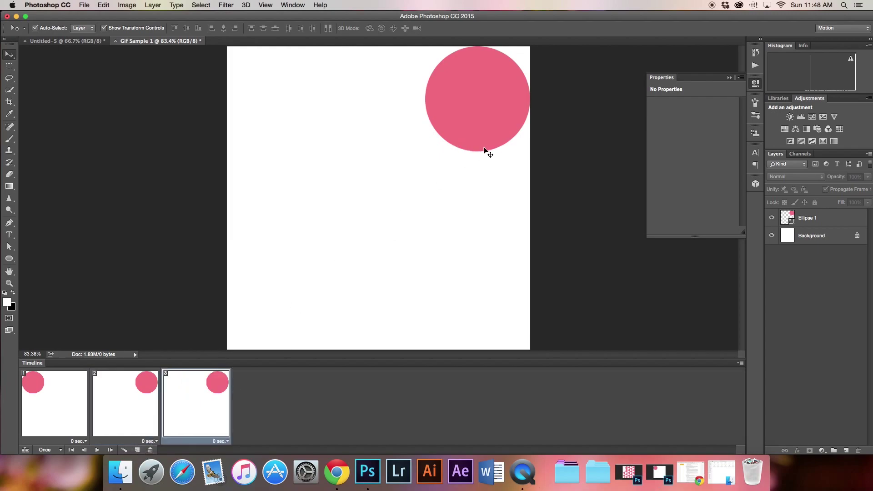
pyautogui.click(480, 119)
pyautogui.moveTo(463, 112); pyautogui.dragTo(453, 308)
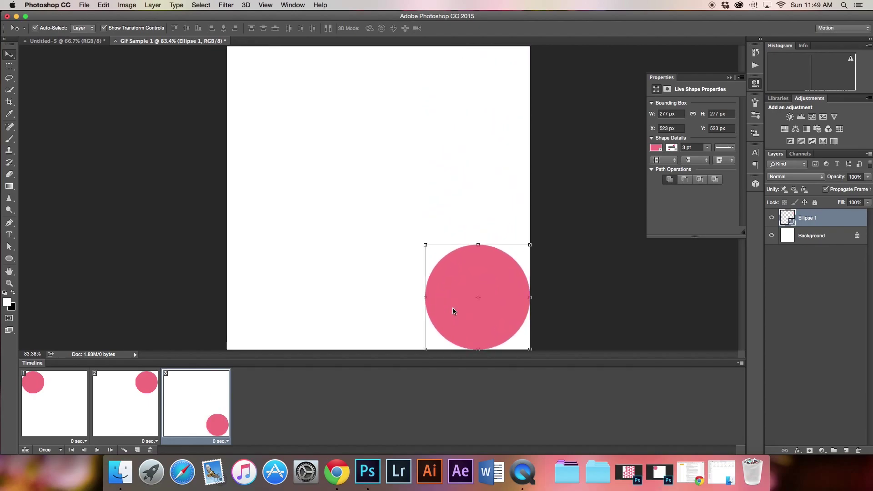
pyautogui.click(578, 269)
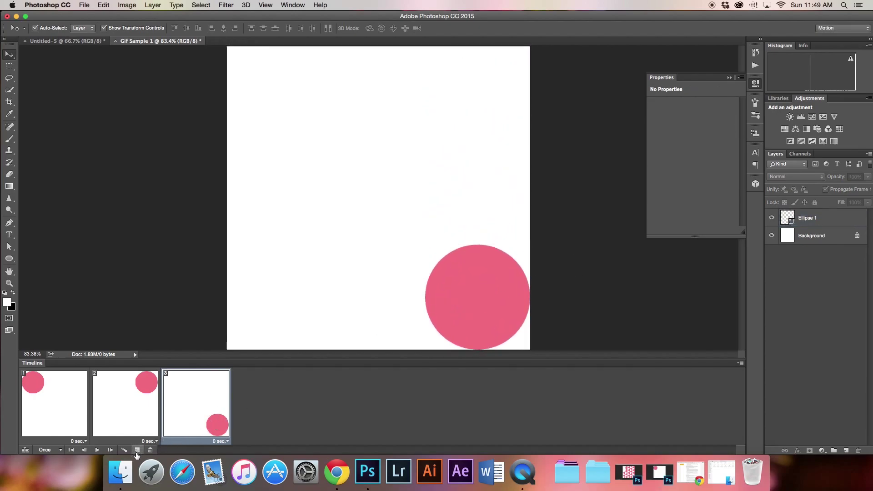
# - Add frame 4 with the circle moved to the bottom-left corner
pyautogui.click(137, 451)
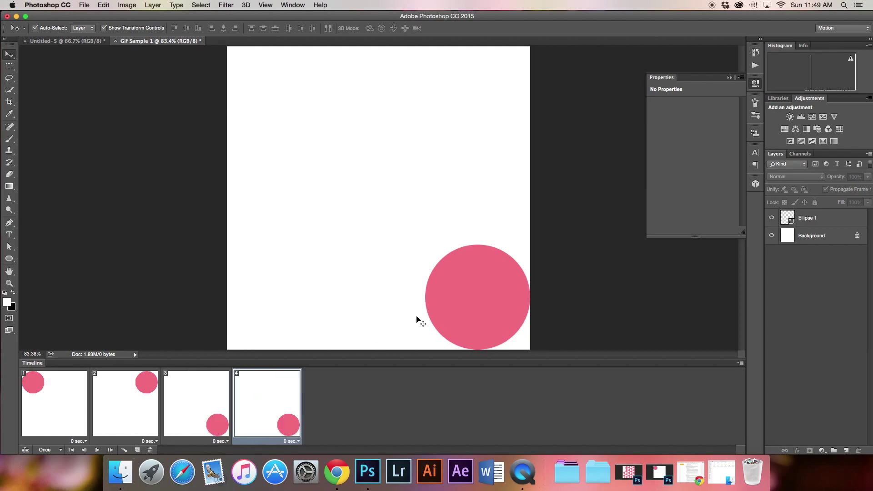
pyautogui.click(463, 304)
pyautogui.moveTo(464, 318); pyautogui.dragTo(266, 319)
pyautogui.click(190, 271)
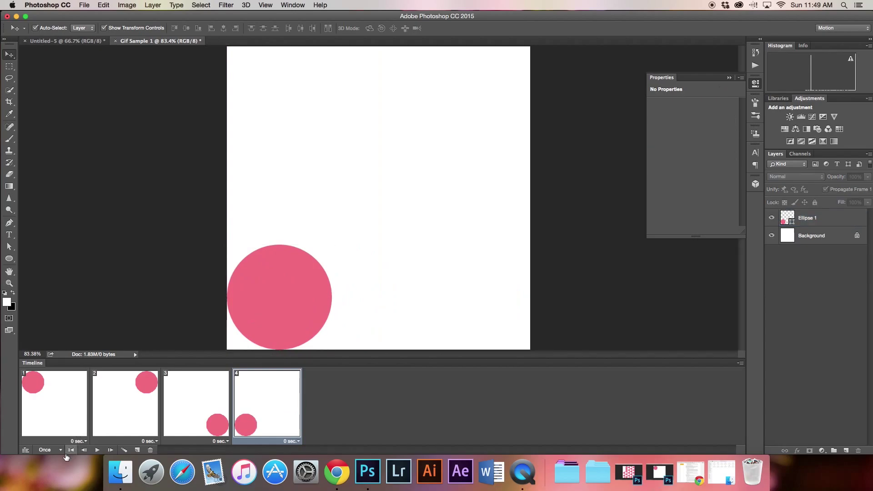
# - Set the animation to loop Forever and preview it from frame 1
pyautogui.click(60, 450)
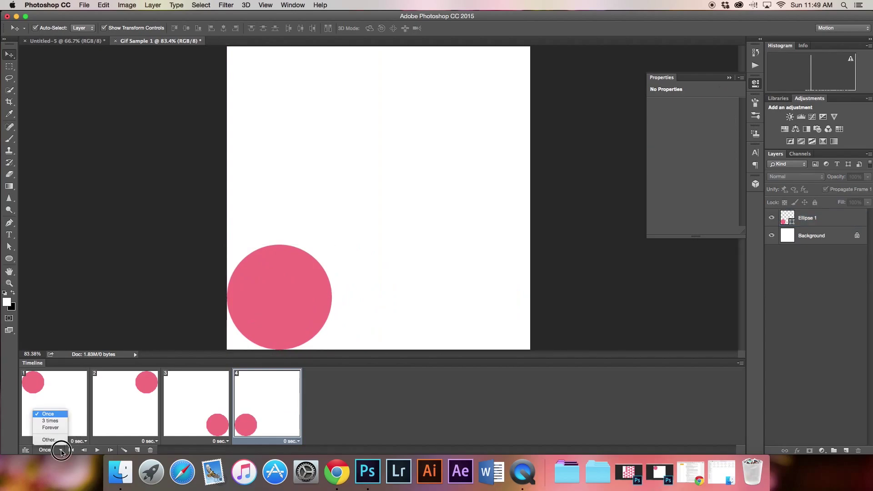
pyautogui.click(54, 429)
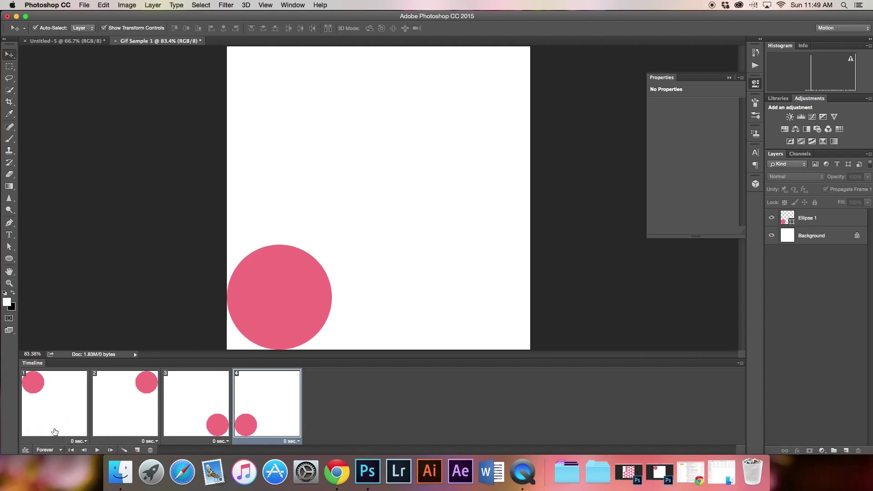
pyautogui.click(55, 402)
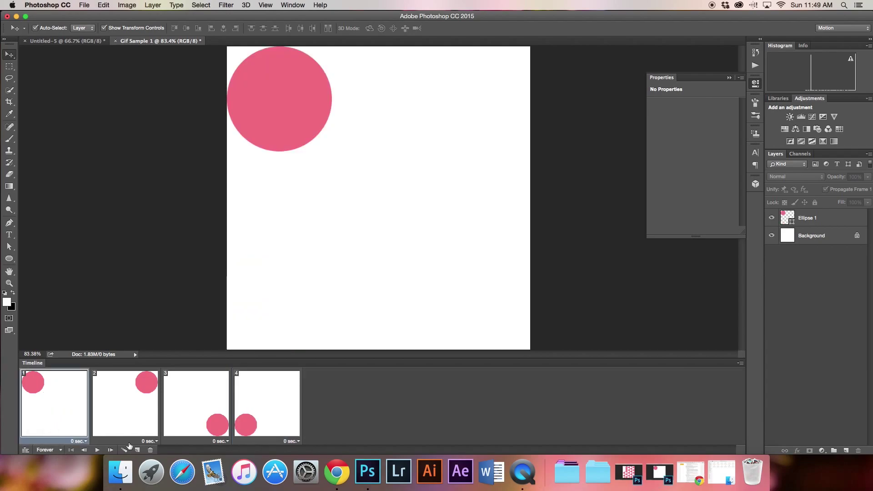
pyautogui.press('space')
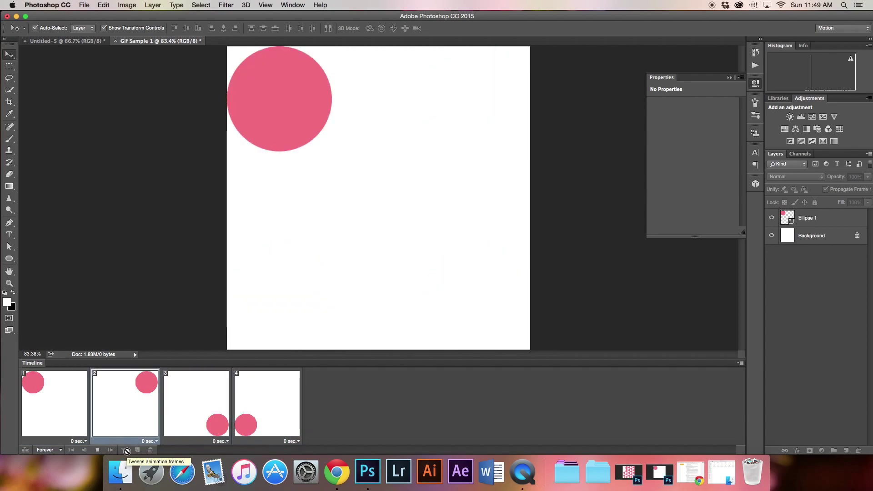
pyautogui.click(66, 412)
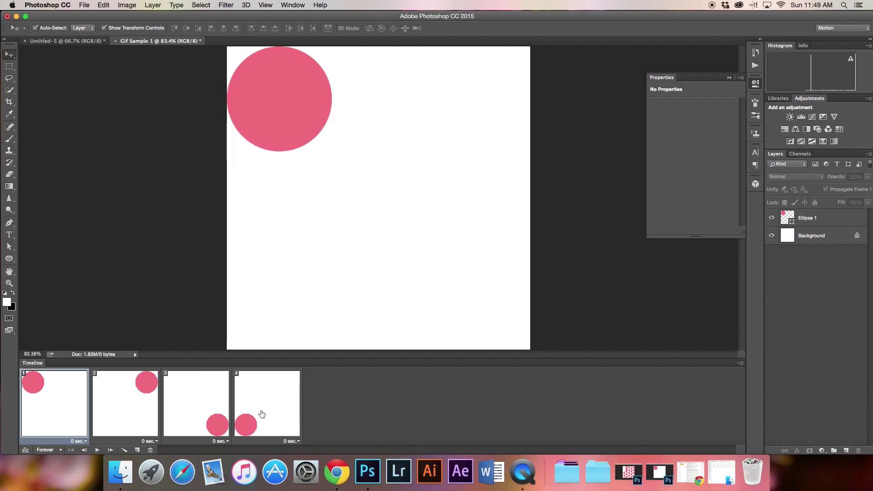
# - Give all four frames a 0.5 second delay and play the animation
pyautogui.keyDown('shift'); pyautogui.click(262, 413); pyautogui.keyUp('shift')
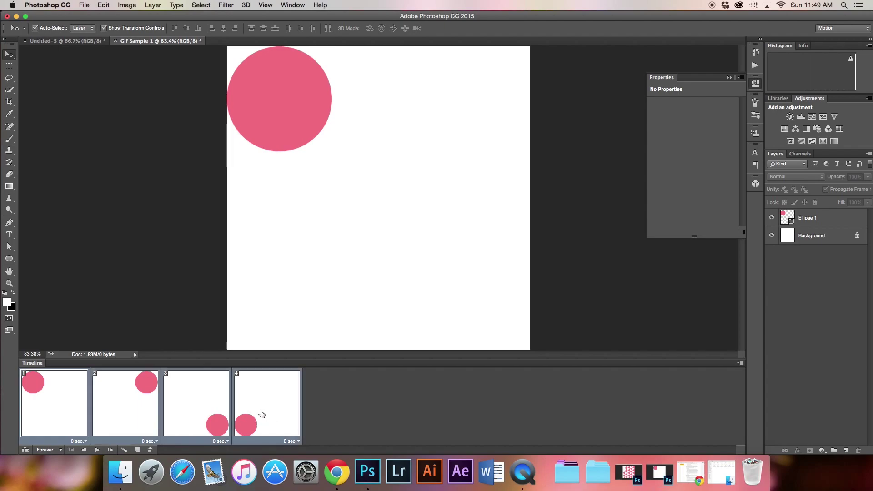
pyautogui.click(79, 441)
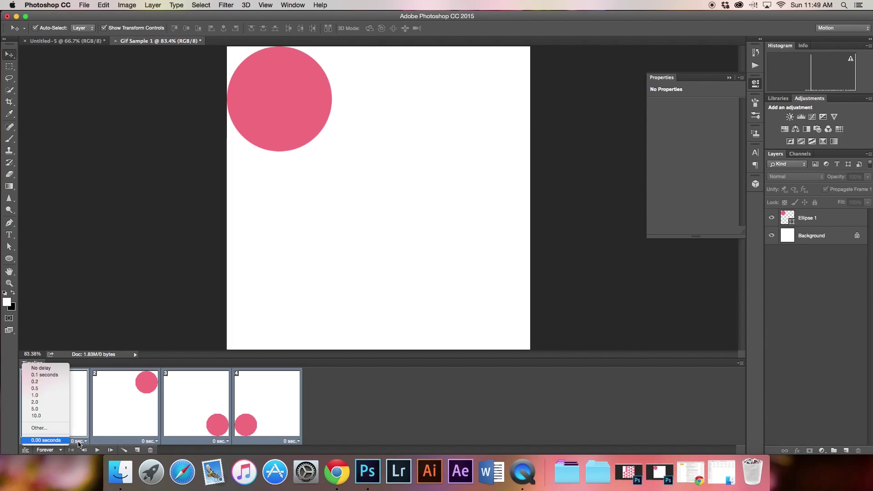
pyautogui.click(42, 388)
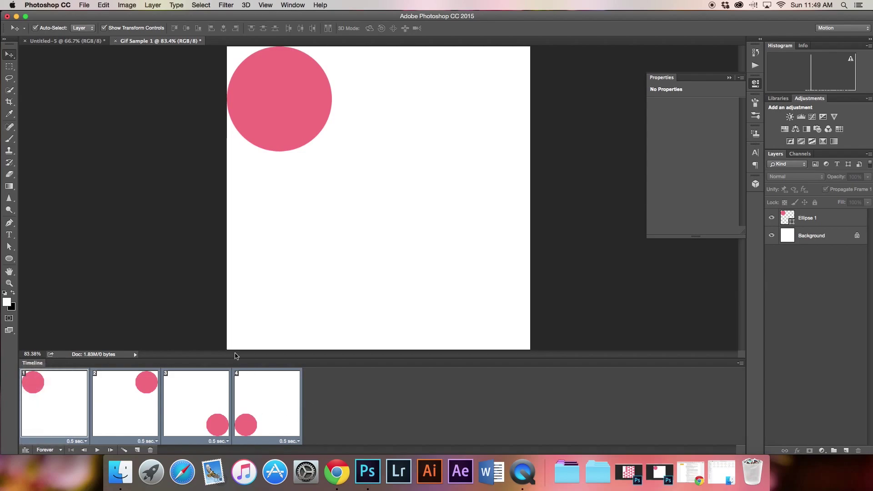
pyautogui.click(67, 397)
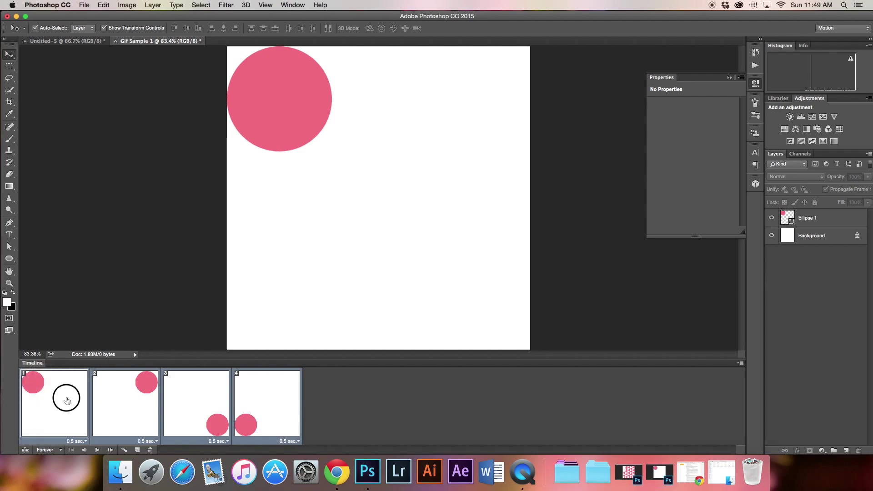
pyautogui.click(97, 450)
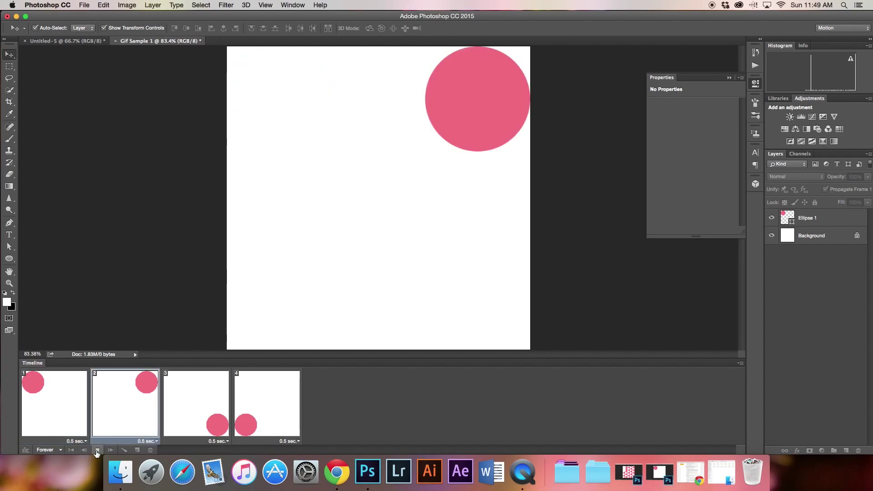